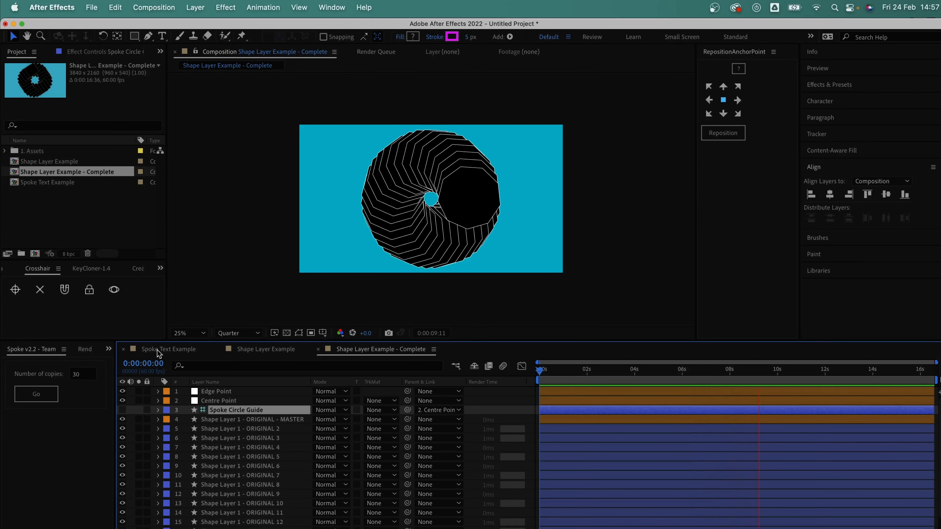
Step: Open the Spoke Text Example composition and lock its Background layer
left_click(157, 350)
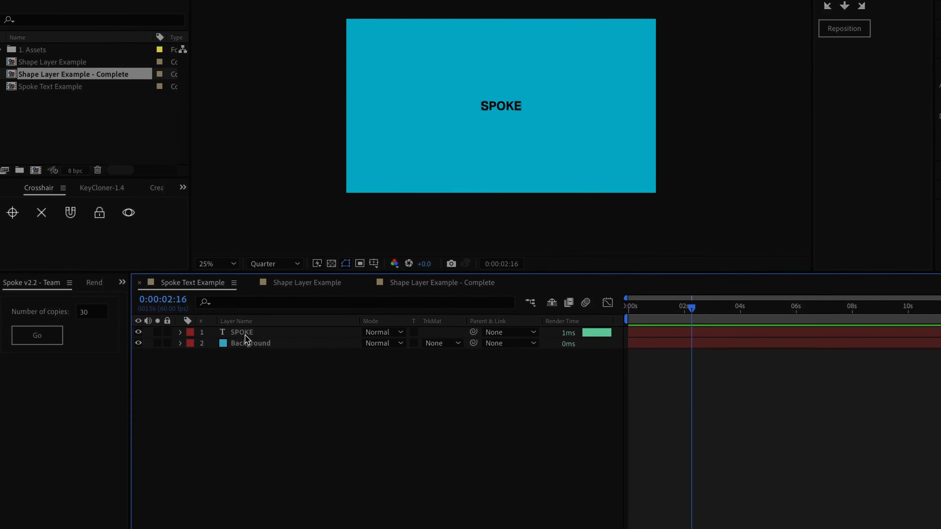
left_click(223, 365)
left_click(159, 365)
Step: Run Spoke on the SPOKE text layer with the number of copies set to 10
left_click(261, 331)
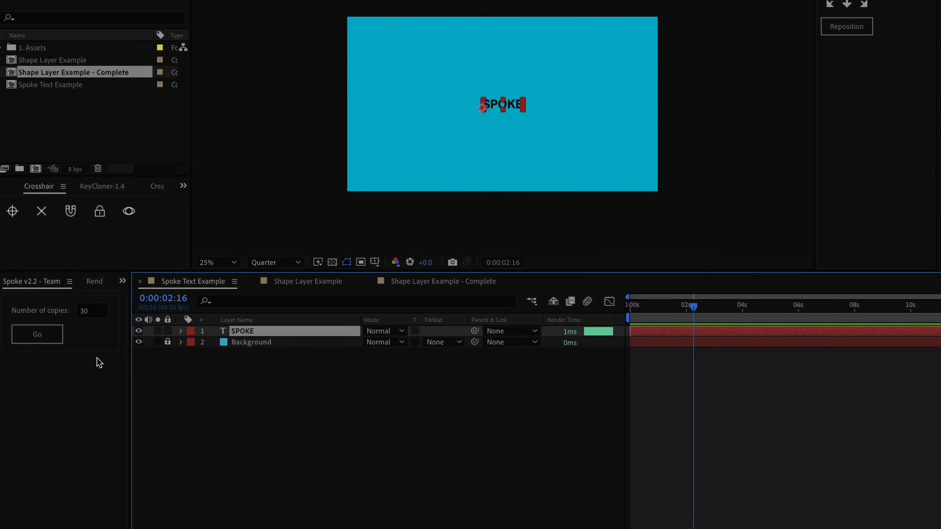
left_click(92, 315)
type("10")
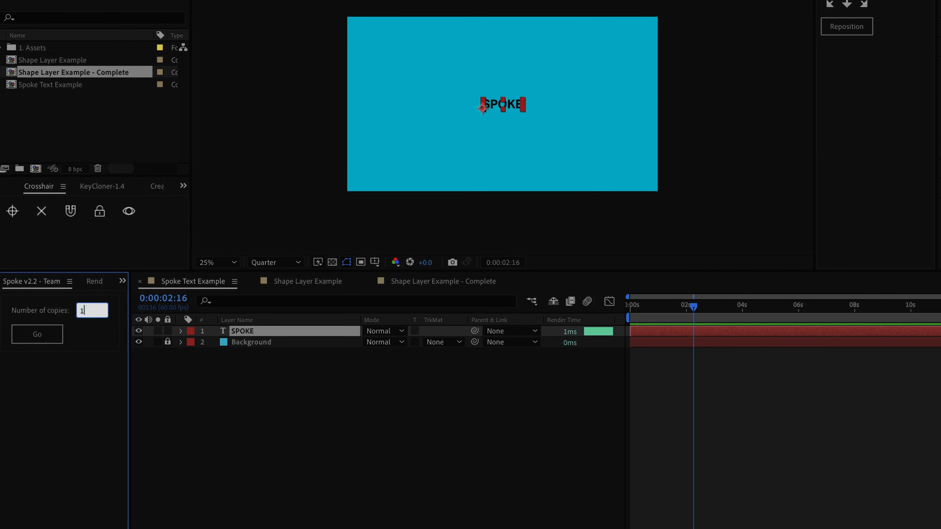
left_click(95, 354)
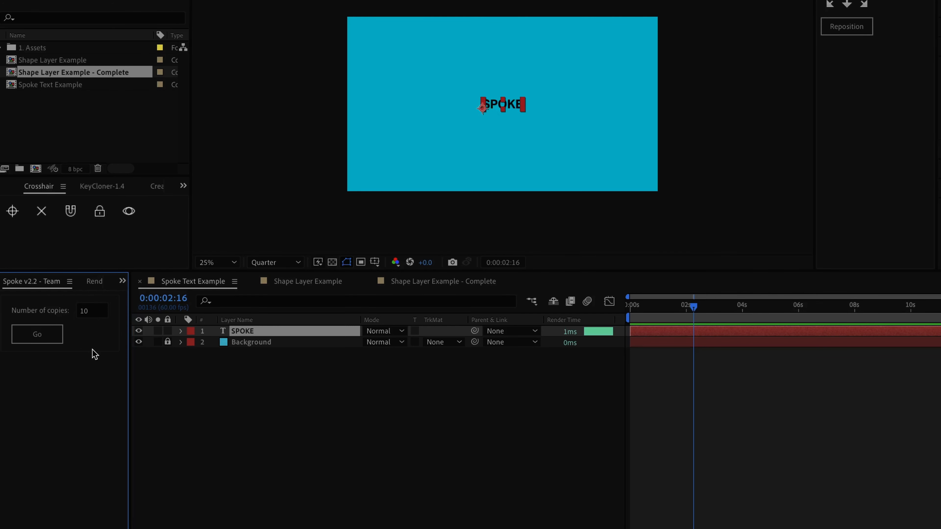
left_click(267, 330)
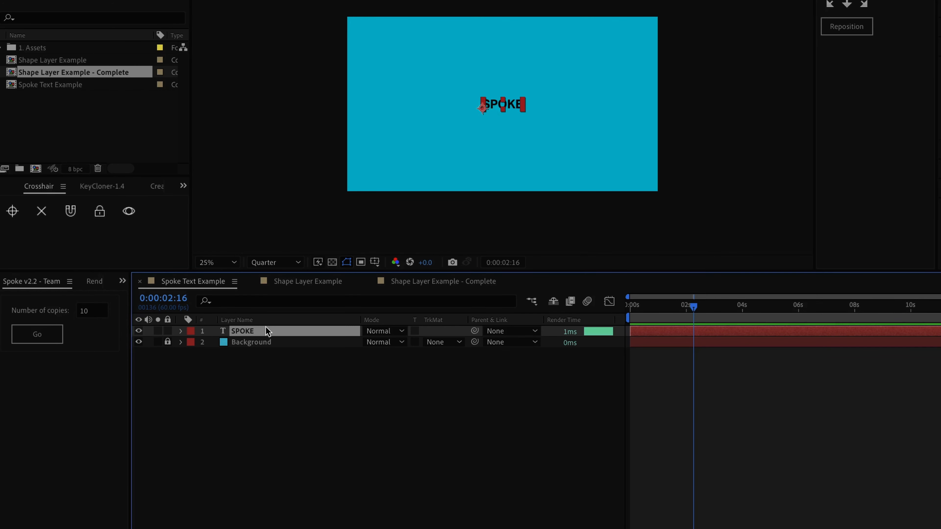
left_click(97, 313)
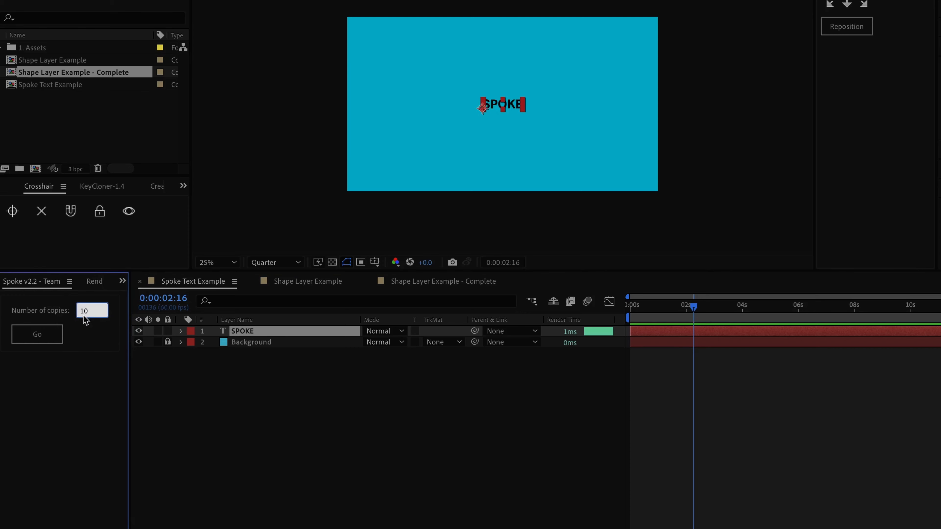
left_click(45, 338)
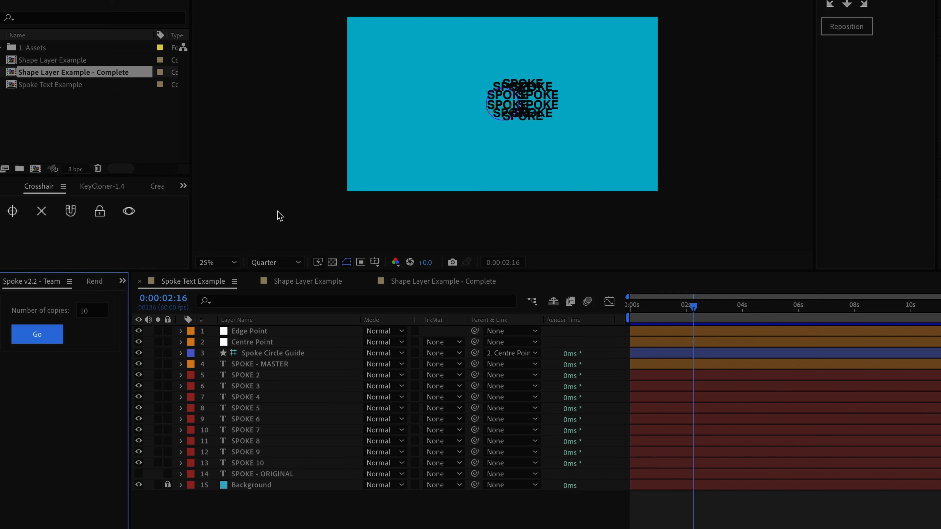
Step: Examine the Edge Point, Centre Point and Spoke Circle Guide layers, including whether the circle is a guide layer
left_click(241, 331)
left_click(241, 342)
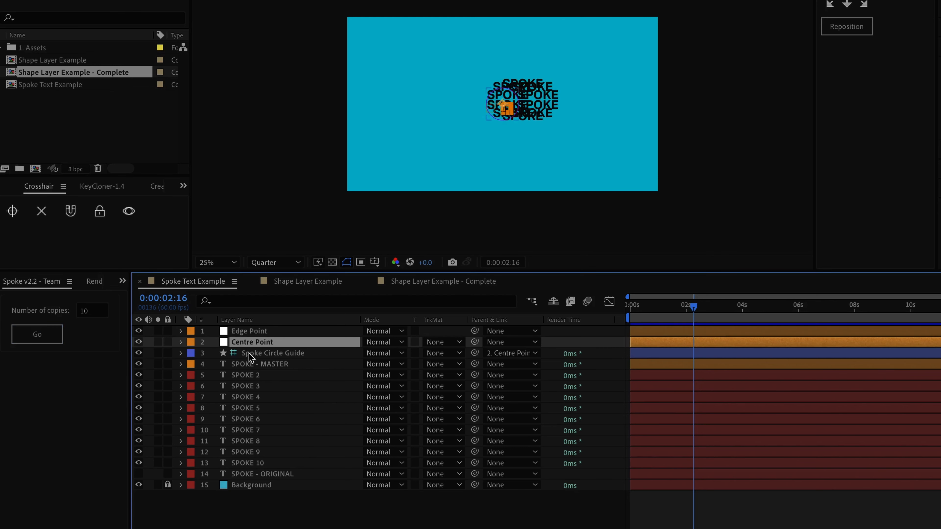
left_click(251, 357)
left_click(252, 343)
left_click(252, 332)
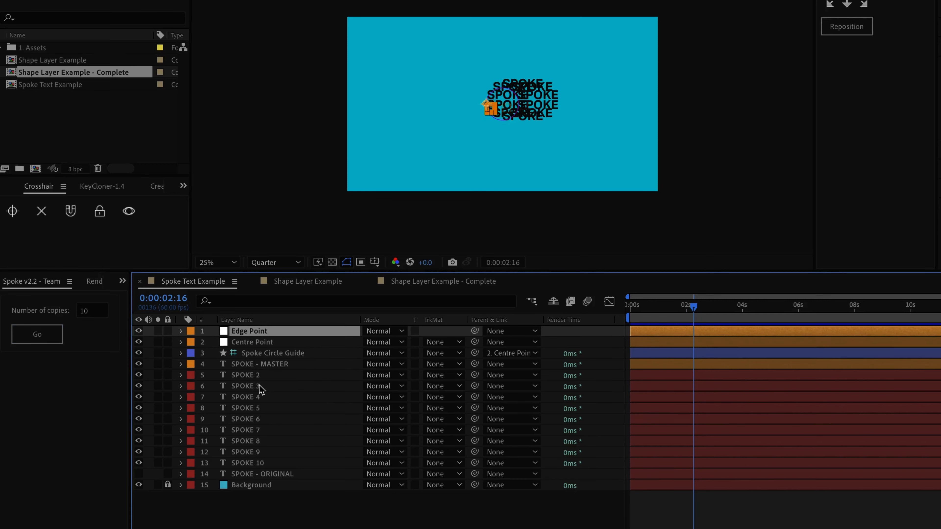
left_click(251, 342)
left_click(252, 331)
left_click(291, 343)
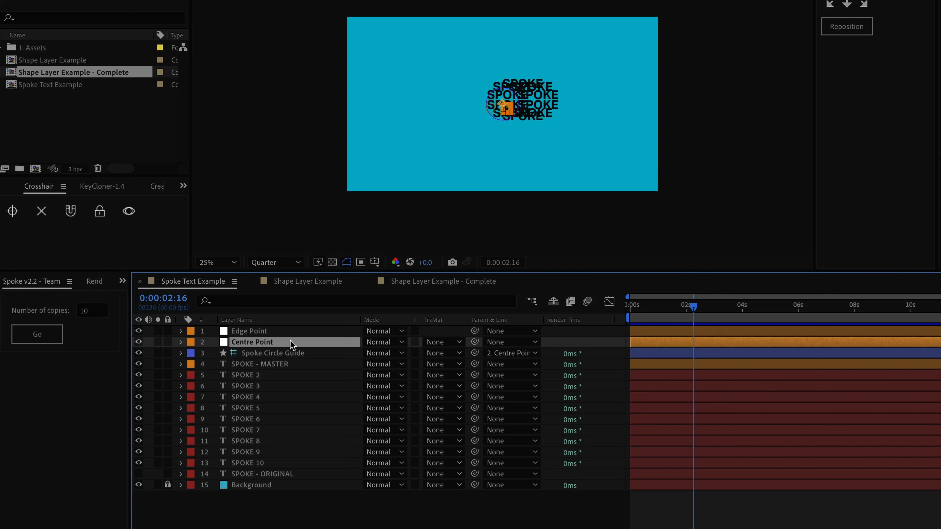
left_click(292, 331)
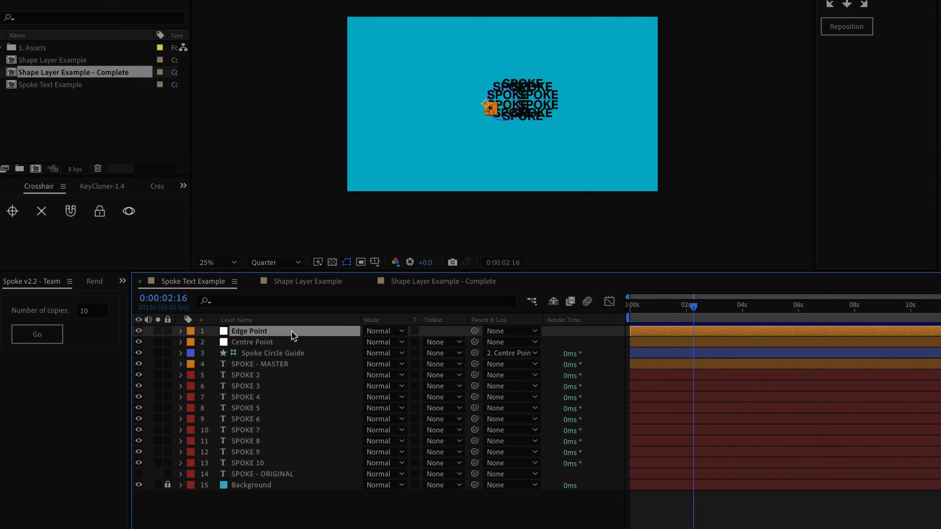
left_click(294, 354)
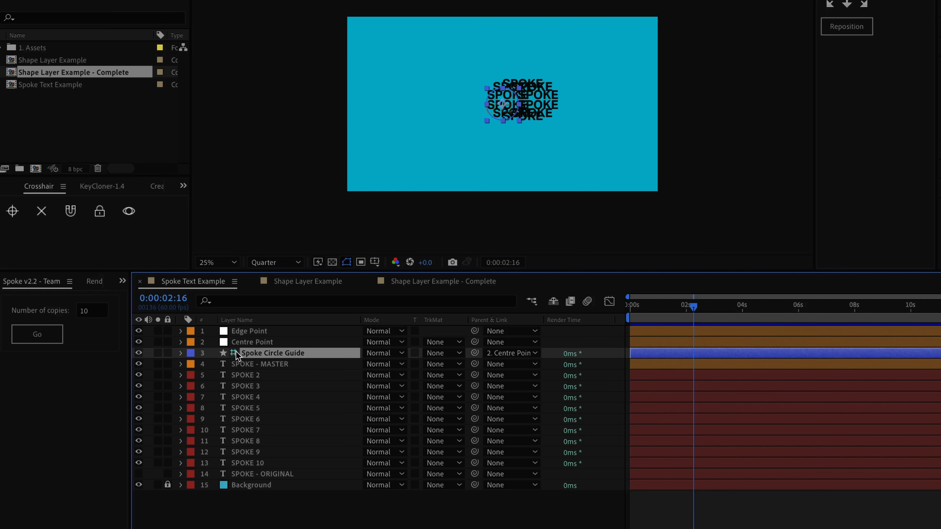
right_click(323, 357)
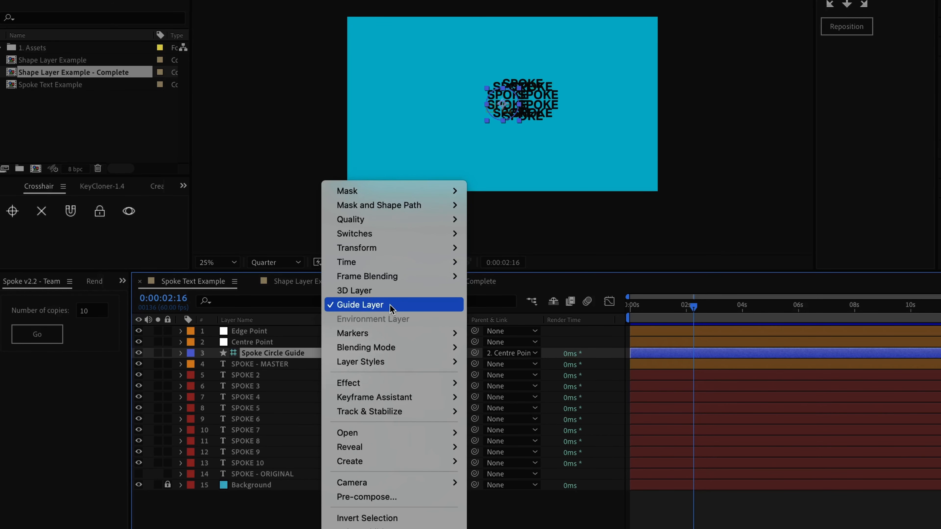
left_click(292, 353)
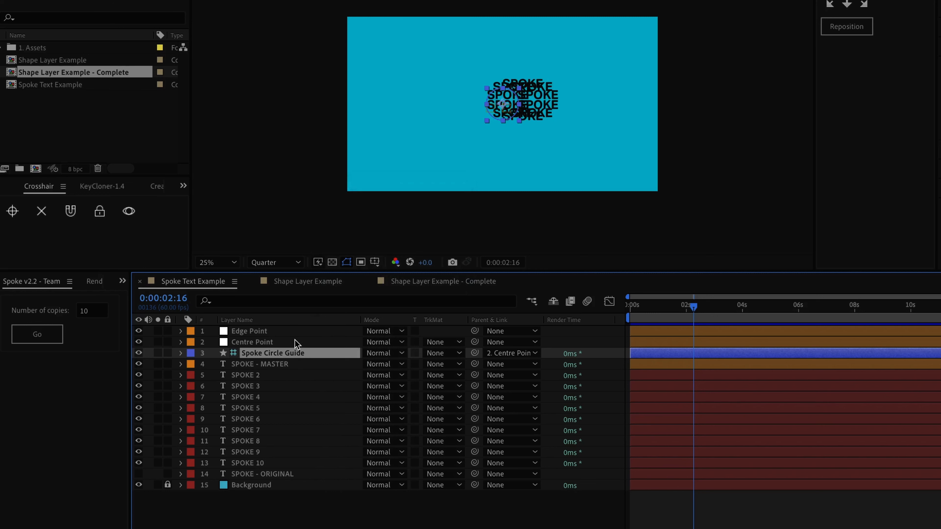
left_click(296, 341)
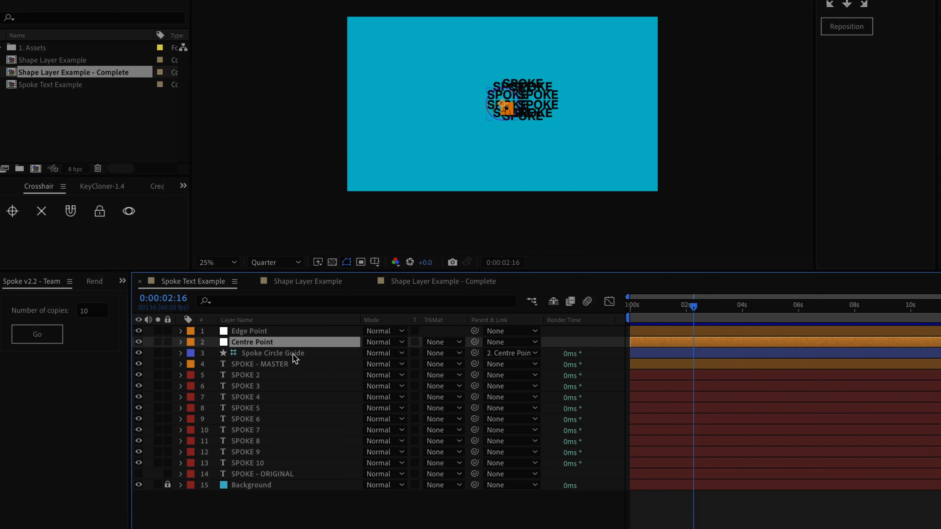
Step: Move the Edge Point null outward in the composition to enlarge the circle of SPOKE copies
left_click(287, 332)
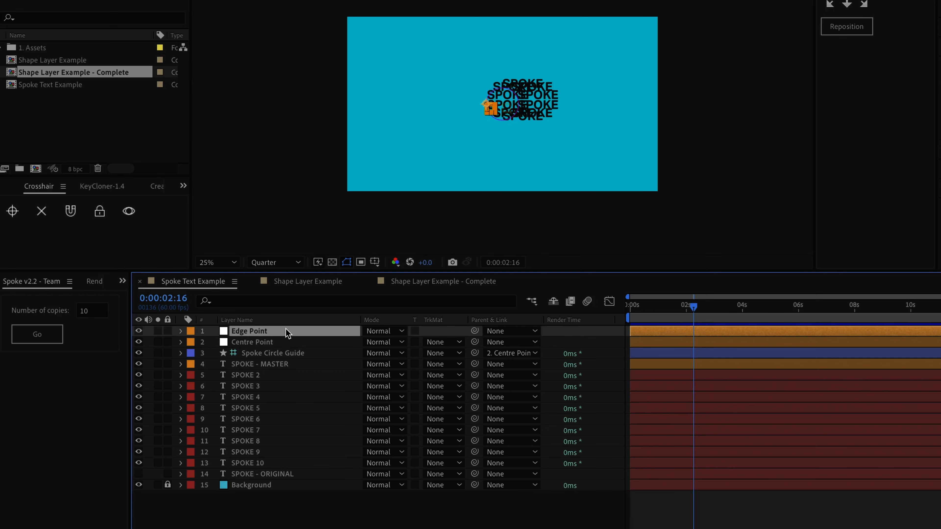
left_click_drag(484, 105, 460, 104)
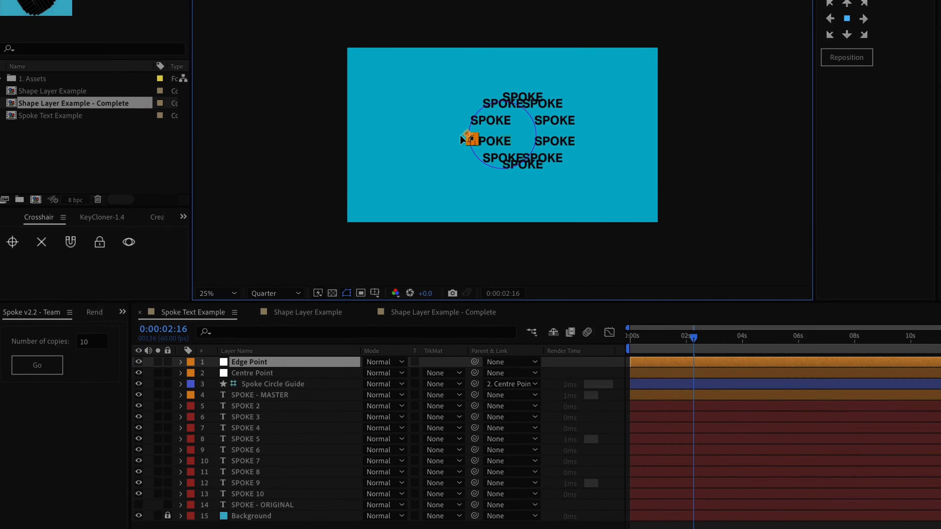
left_click_drag(461, 141, 436, 170)
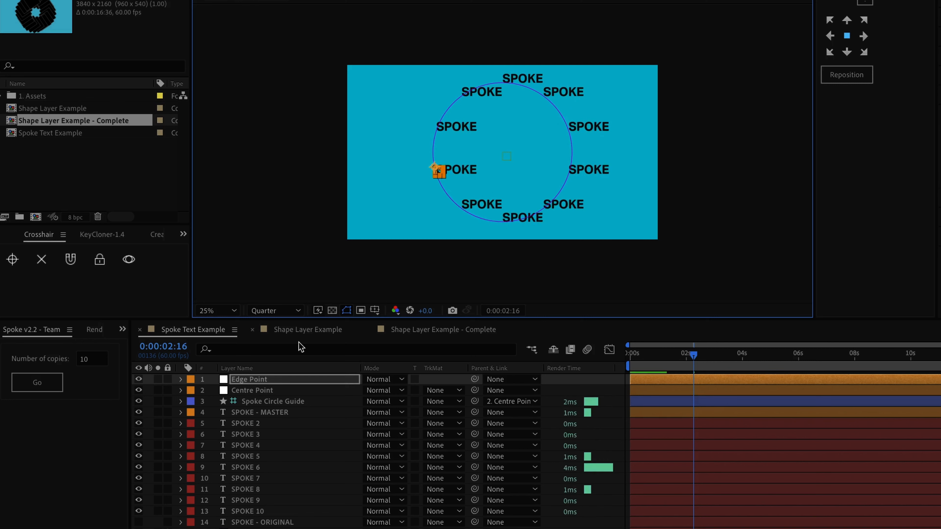
Step: Move the Centre Point null to about 1760, 1144, and place the Edge Point null beside it at about 1032, 1152
left_click(272, 392)
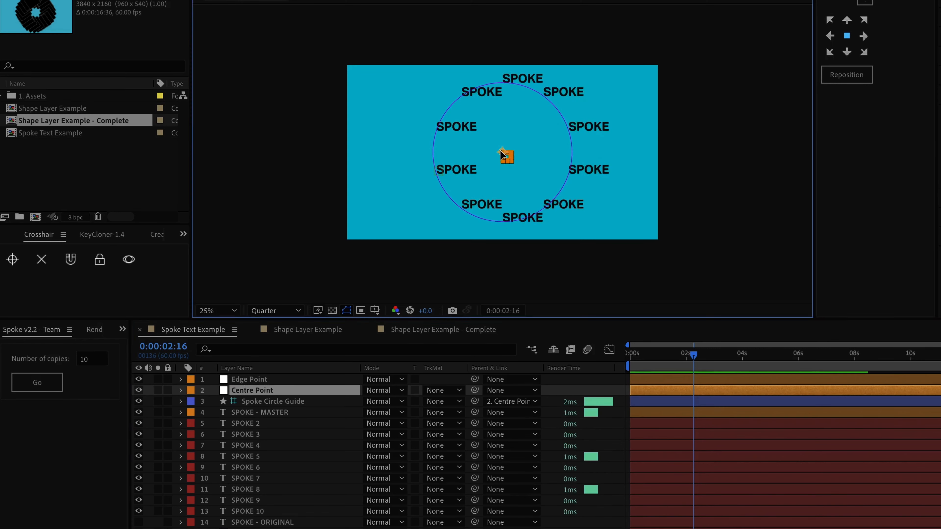
left_click_drag(511, 150, 489, 159)
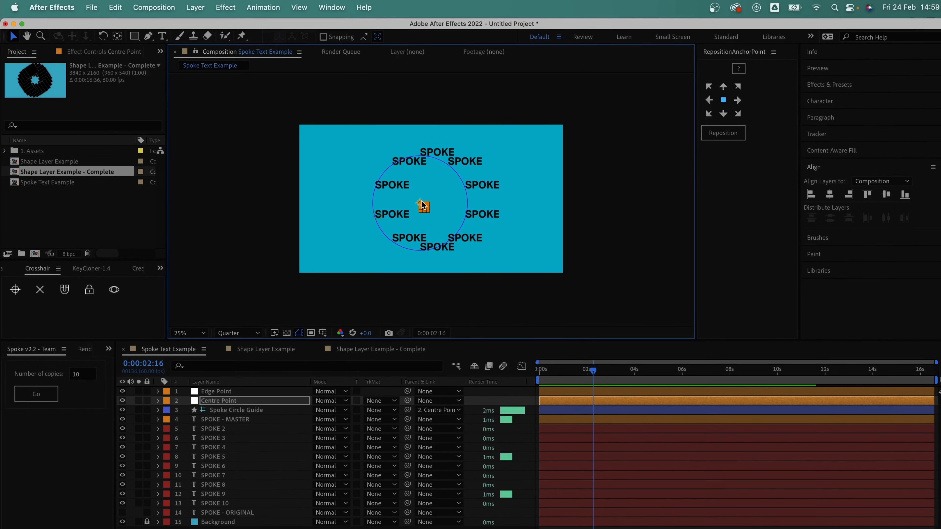
left_click(249, 390)
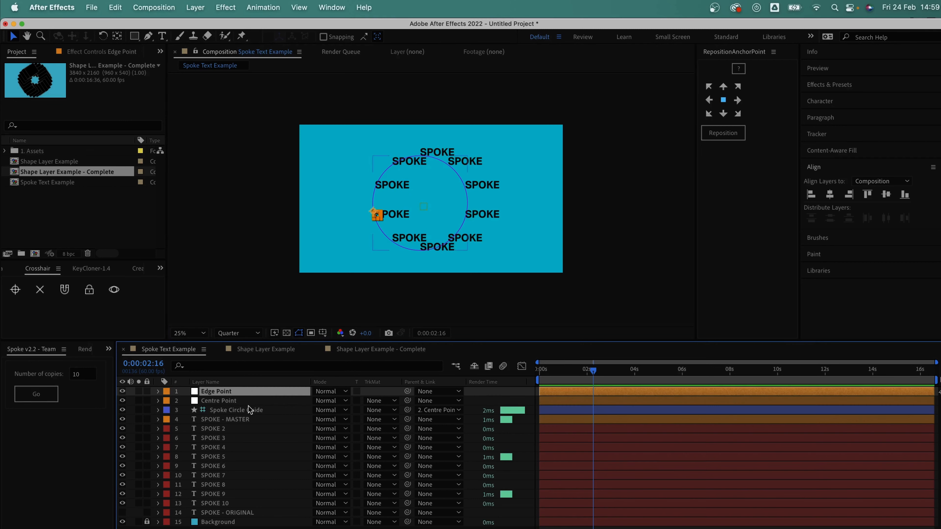
left_click_drag(374, 213, 372, 204)
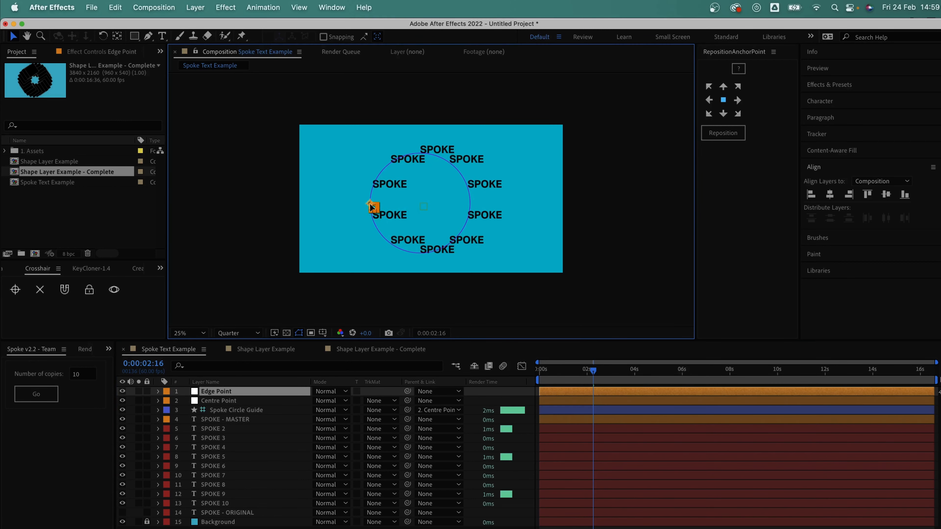
Step: Reveal the Position of both nulls and, at 0 seconds, copy the Centre Point's position to the Edge Point
left_click(218, 392)
key("p")
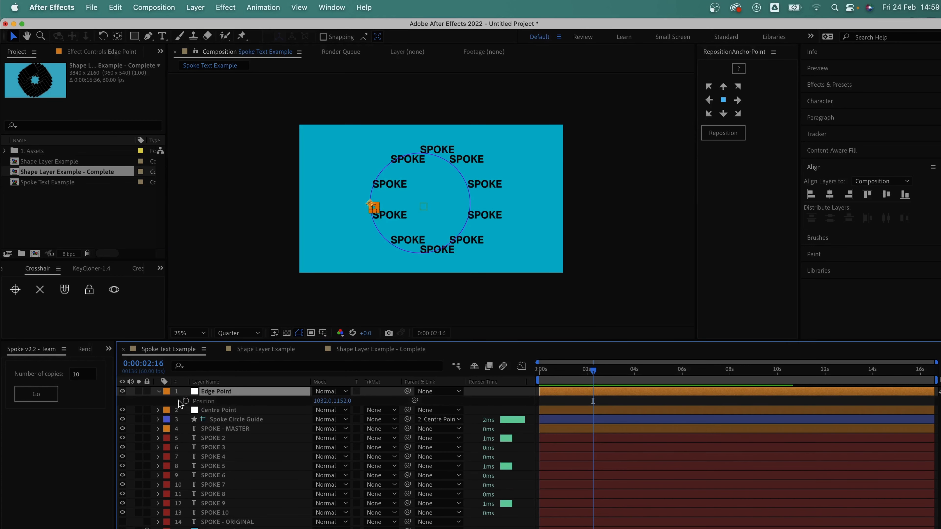
left_click_drag(547, 384, 537, 379)
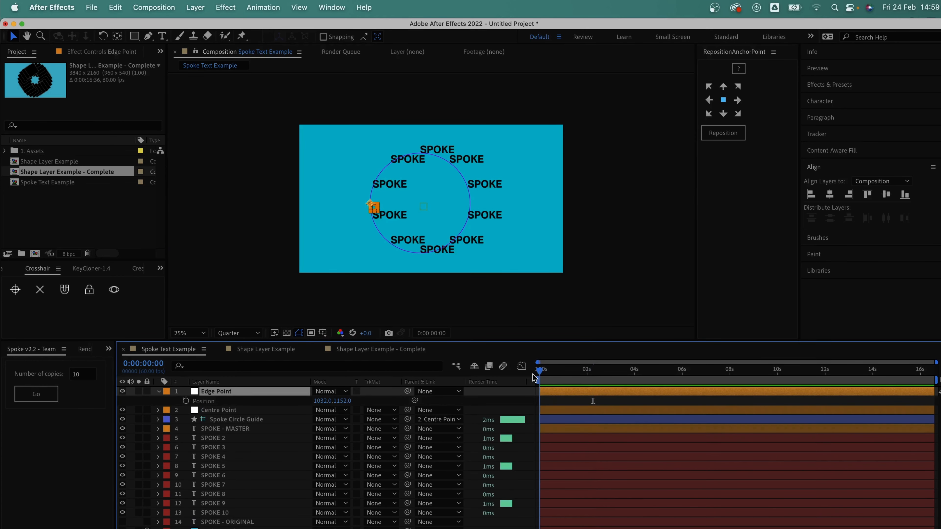
left_click(233, 409)
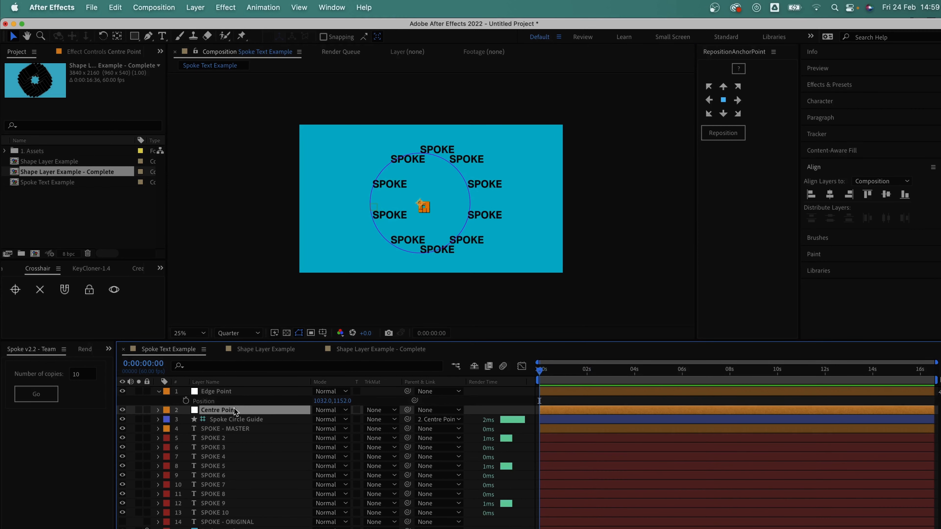
key("p")
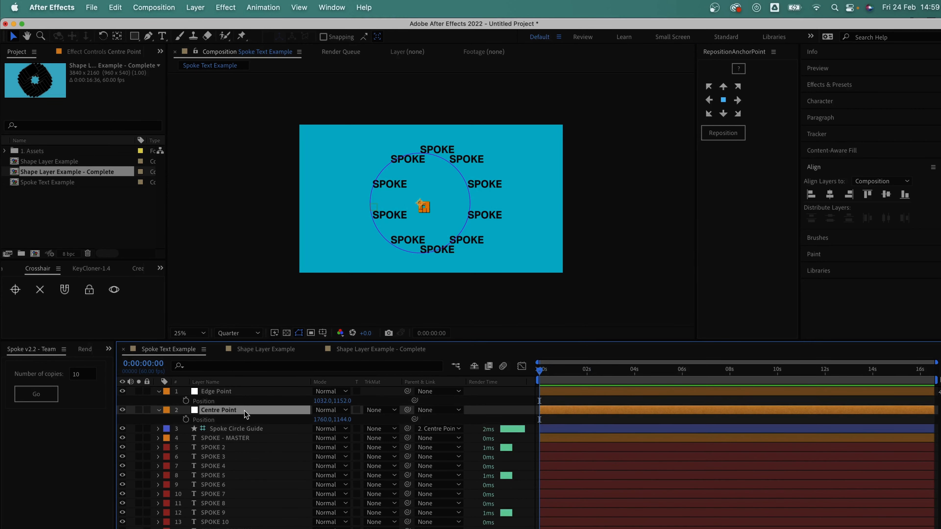
left_click(205, 420)
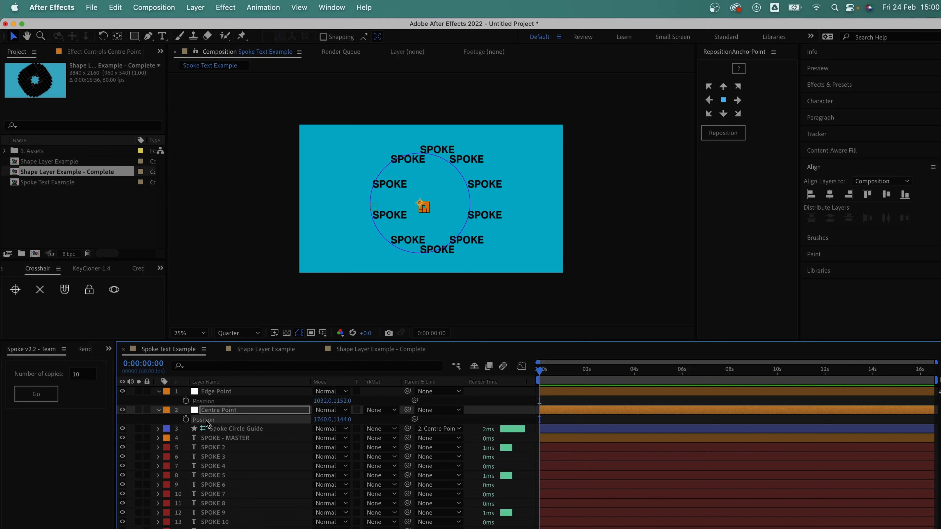
left_click(208, 401)
key("super+v")
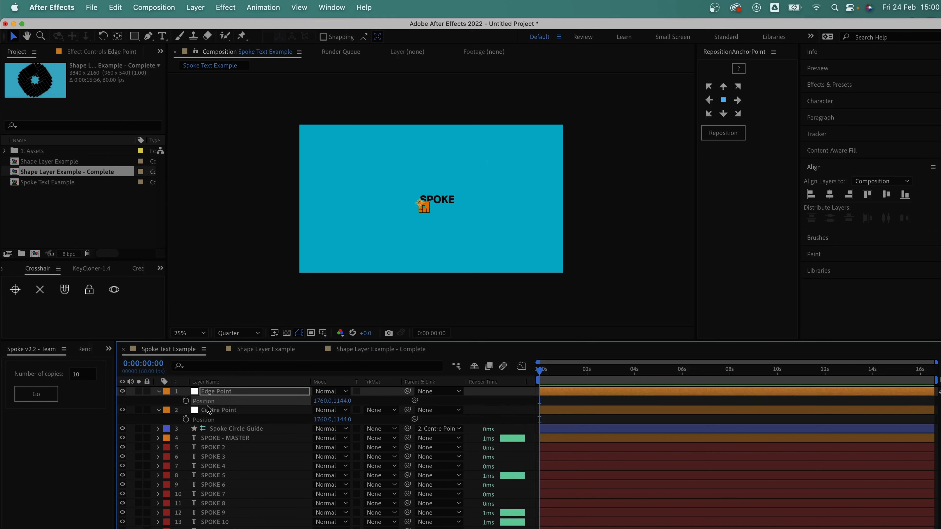
Step: Keyframe the Edge Point's Position at 0 seconds, move the null to 824, 1144 at 2 seconds, and preview the animation
left_click(186, 401)
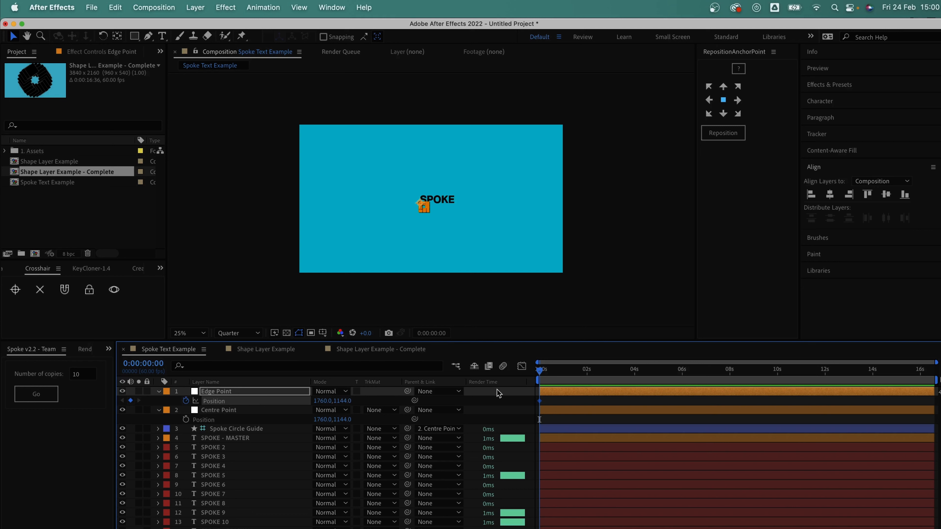
left_click(587, 376)
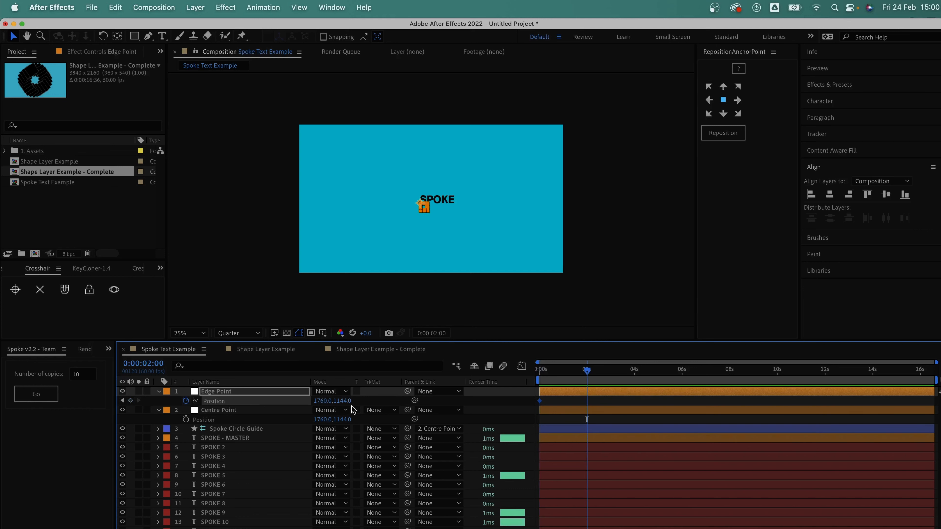
left_click_drag(419, 203, 354, 207)
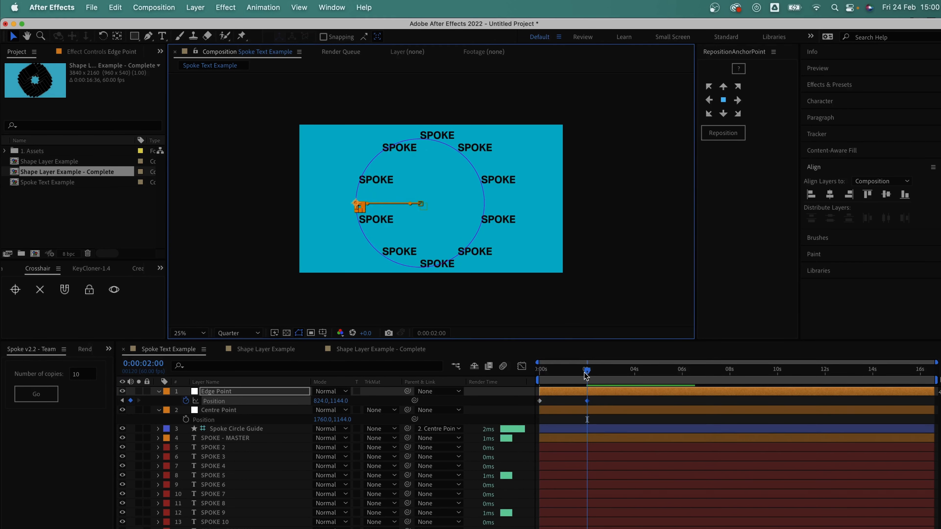
left_click_drag(587, 372, 523, 374)
key("space")
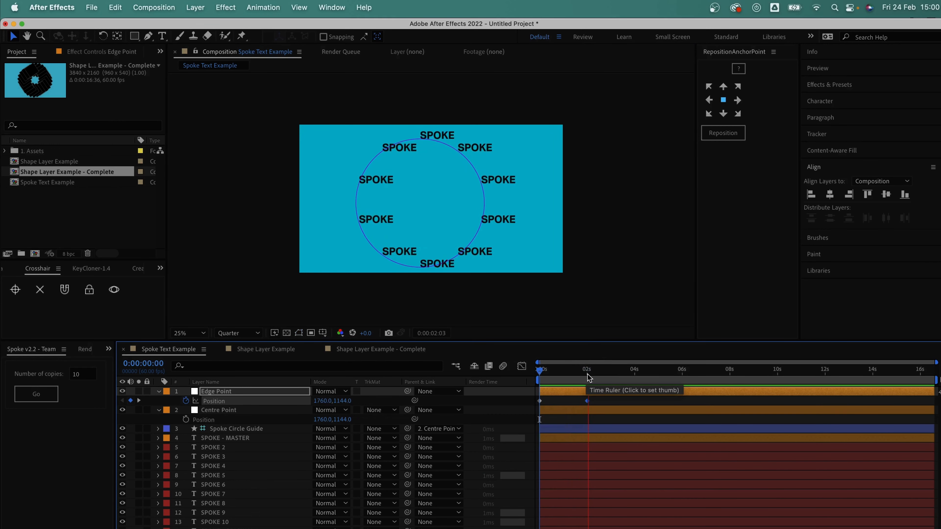
key("space")
Step: Remove the Position keyframes from the Edge Point null with the playhead at 0:00:02:11
left_click_drag(593, 373, 511, 405)
key("Delete")
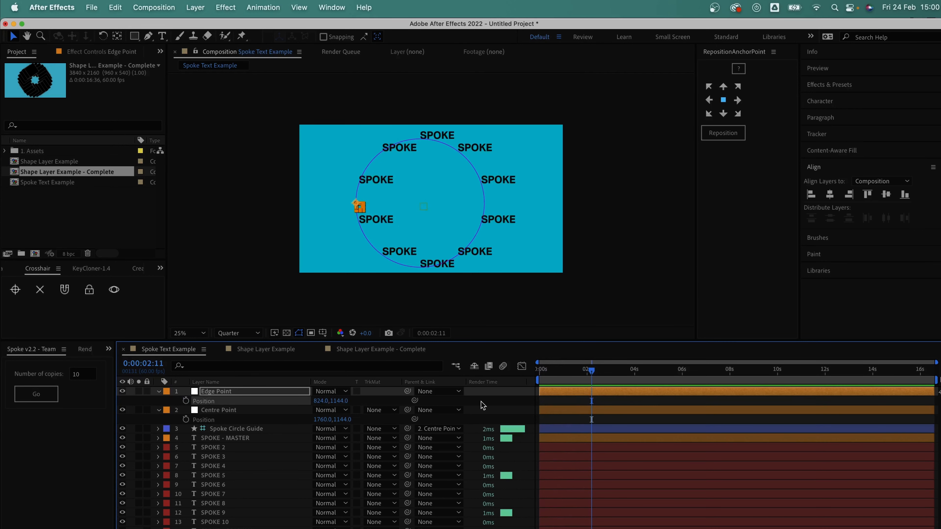
left_click(479, 401)
Step: Show the Centre Point null's effects and try different Rotation Offset angles, ending at 340°
left_click(218, 411)
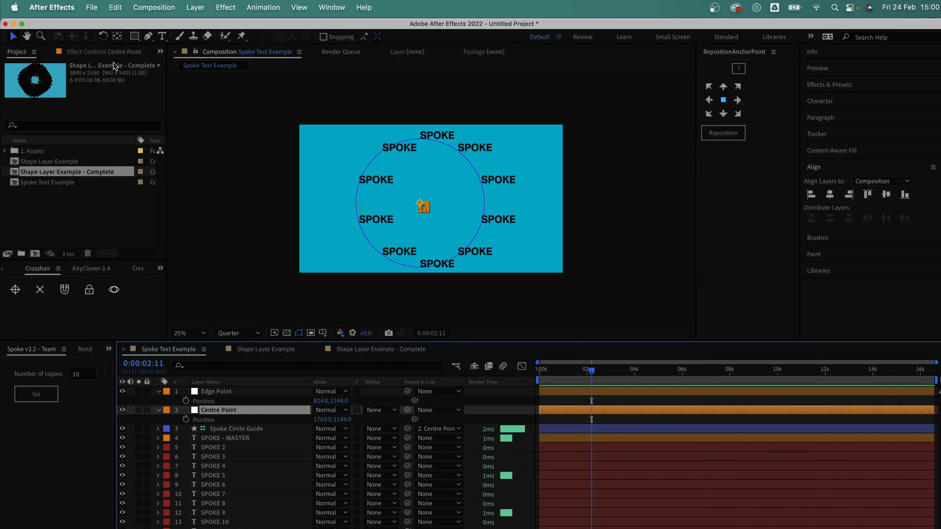
left_click(108, 52)
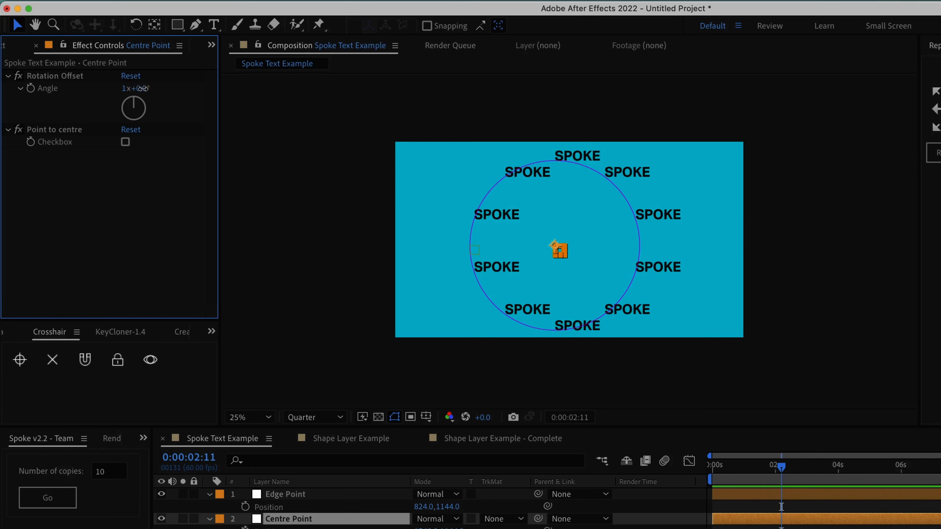
mouse_move(144, 92)
left_mouse_down()
mouse_move(48, 101)
mouse_move(128, 87)
left_mouse_up()
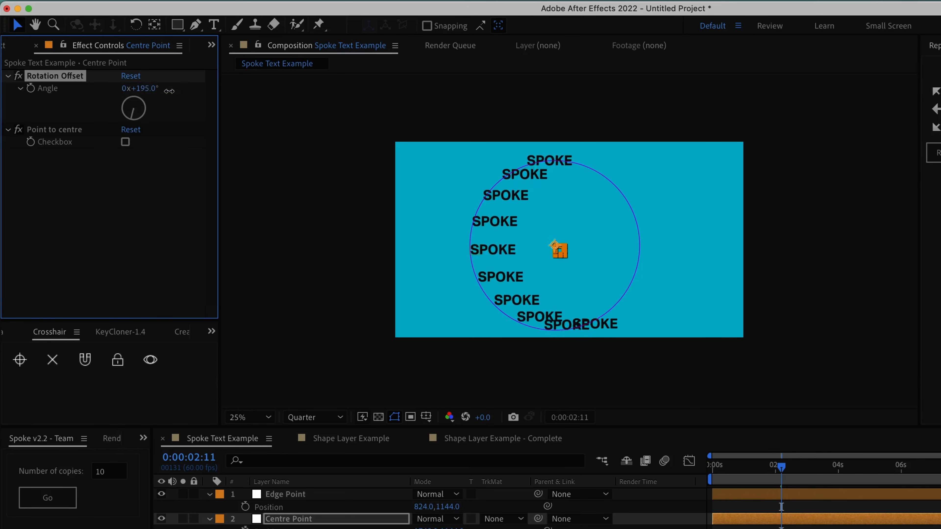
left_click_drag(186, 91, 118, 102)
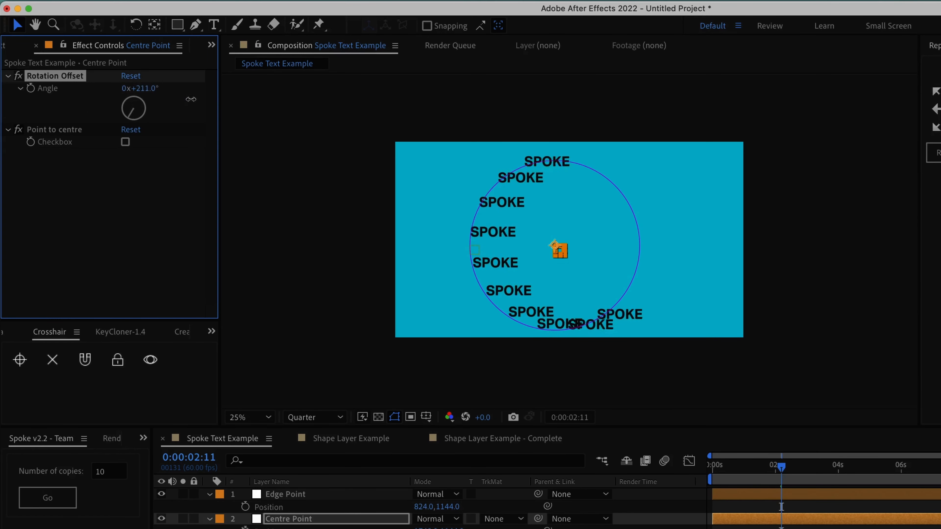
left_click_drag(191, 99, 266, 85)
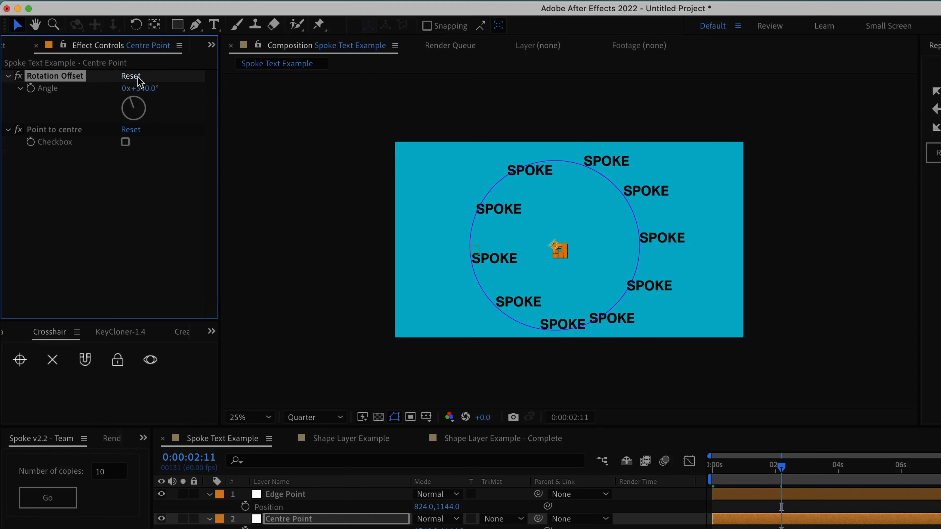
Step: Set the Centre Point's Rotation Offset angle to 1x+0.0° and enable Point to centre
left_click(126, 88)
type("1")
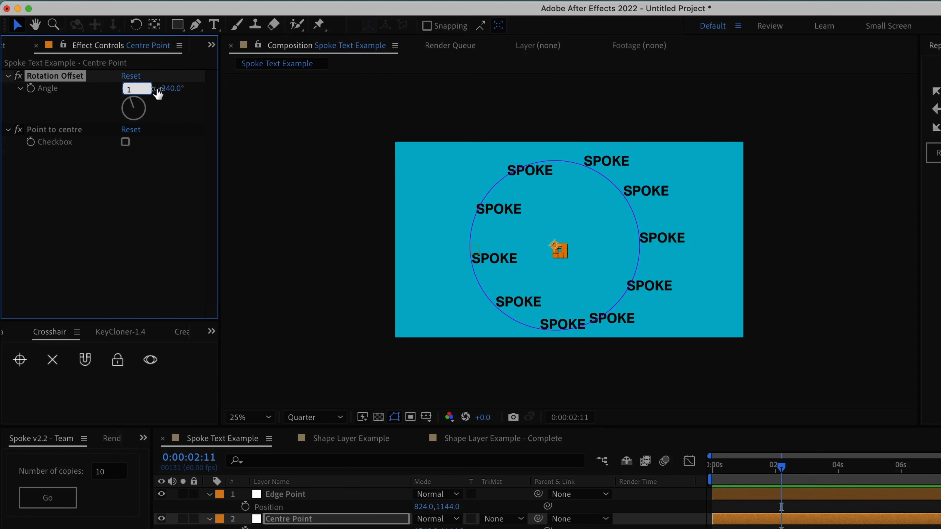
key("Return")
left_click(153, 91)
type("0")
key("Return")
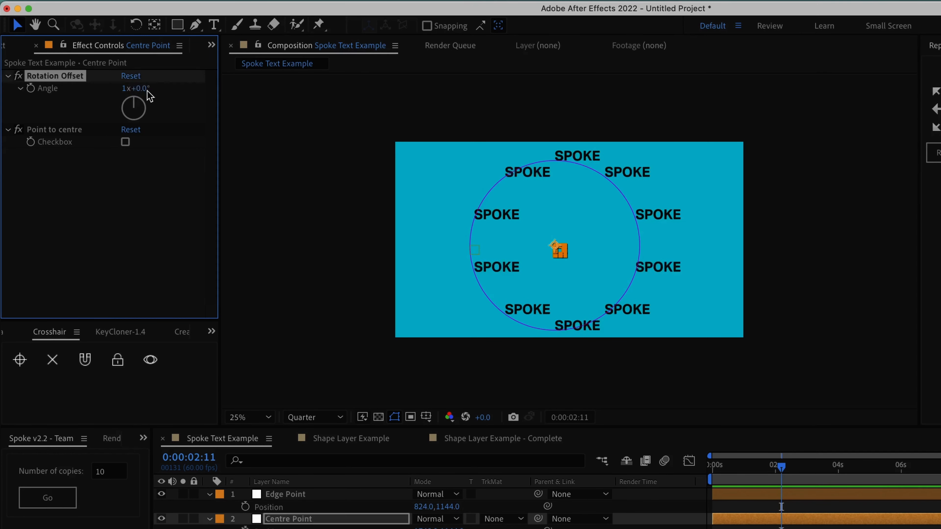
left_click(125, 142)
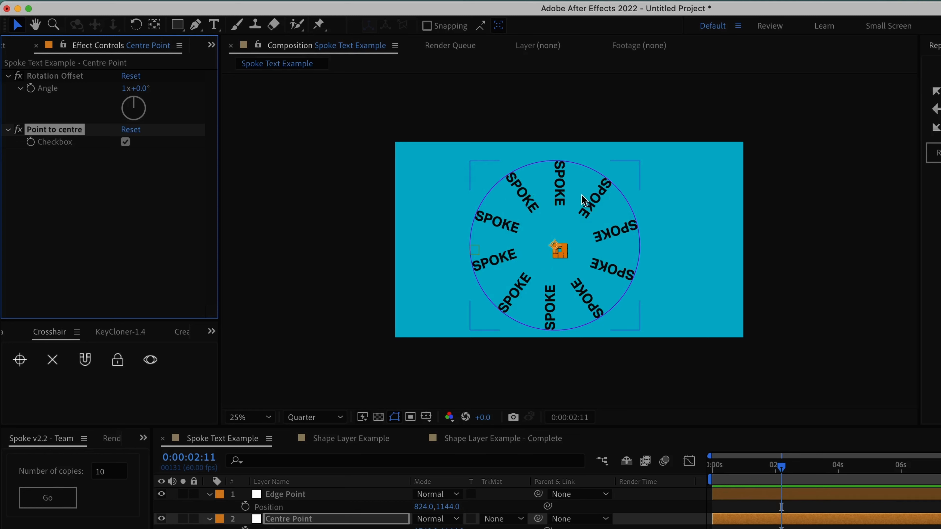
Step: Try a Rotation Offset of about 193° on the Centre Point null with the text facing the centre, and undo it
left_click(290, 494)
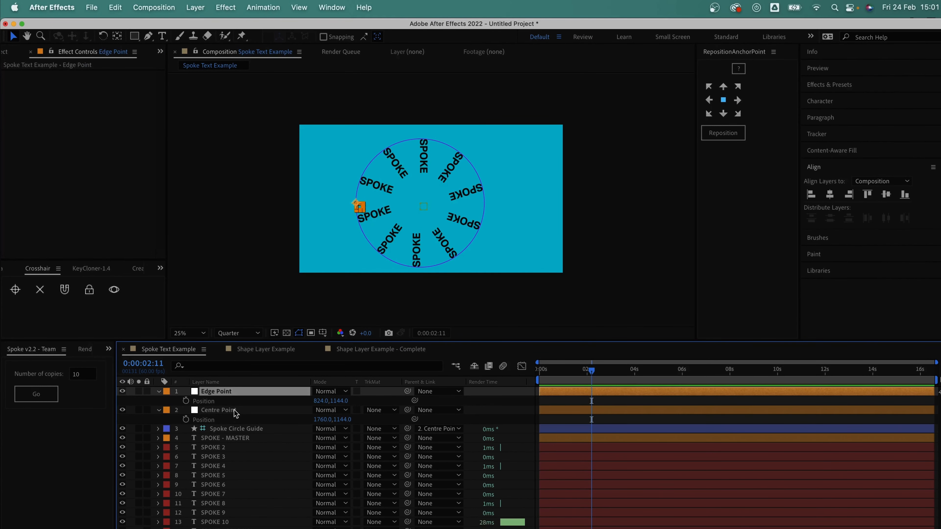
left_click(235, 411)
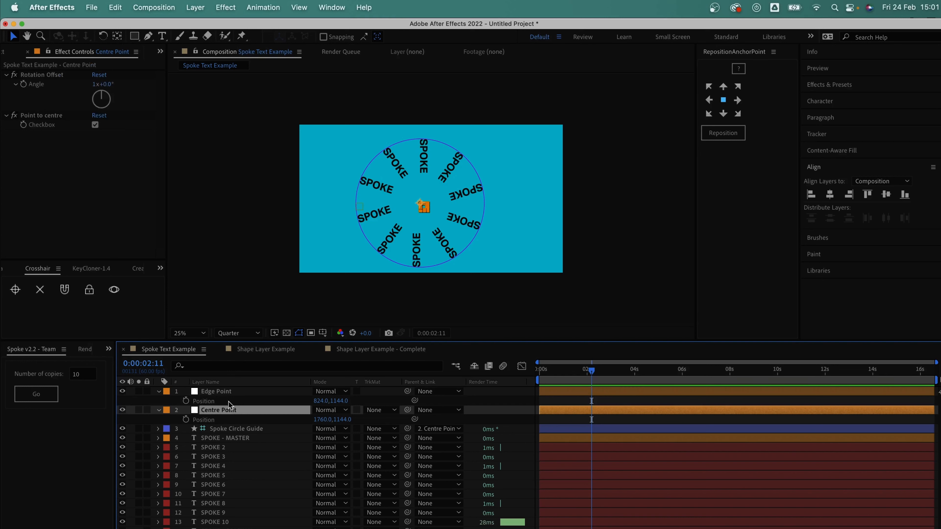
left_click_drag(103, 84, 16, 86)
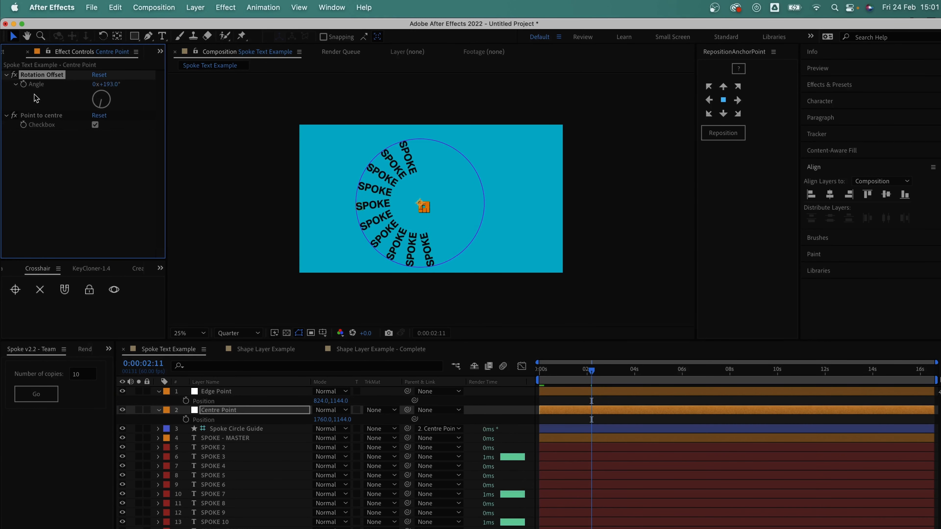
key("super+z")
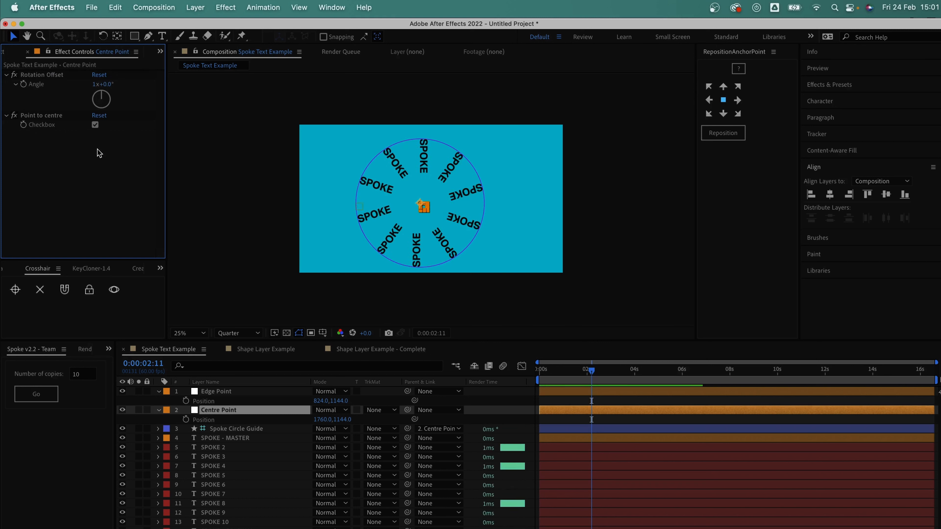
Step: Reveal the Centre Point null's transform properties and set its X position to about 1663
left_click(214, 413)
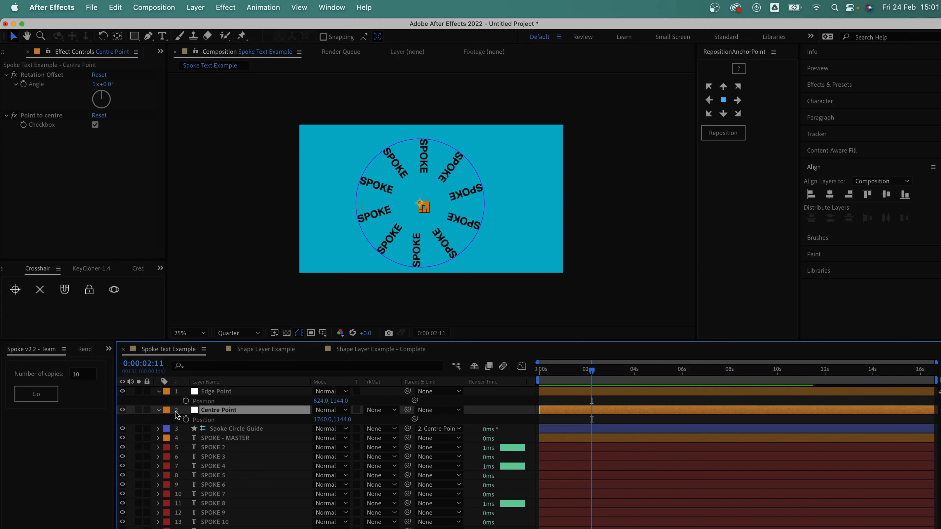
left_click(159, 410)
left_click(159, 411)
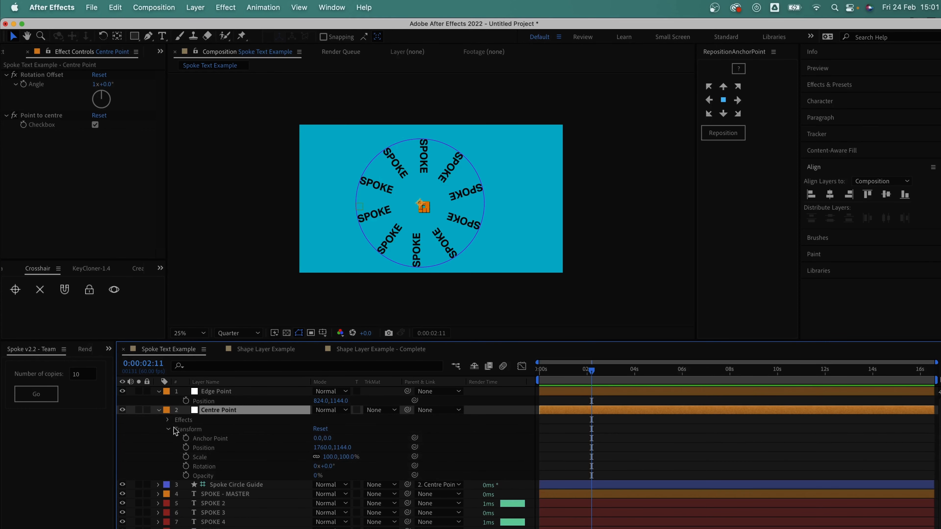
left_click(223, 440)
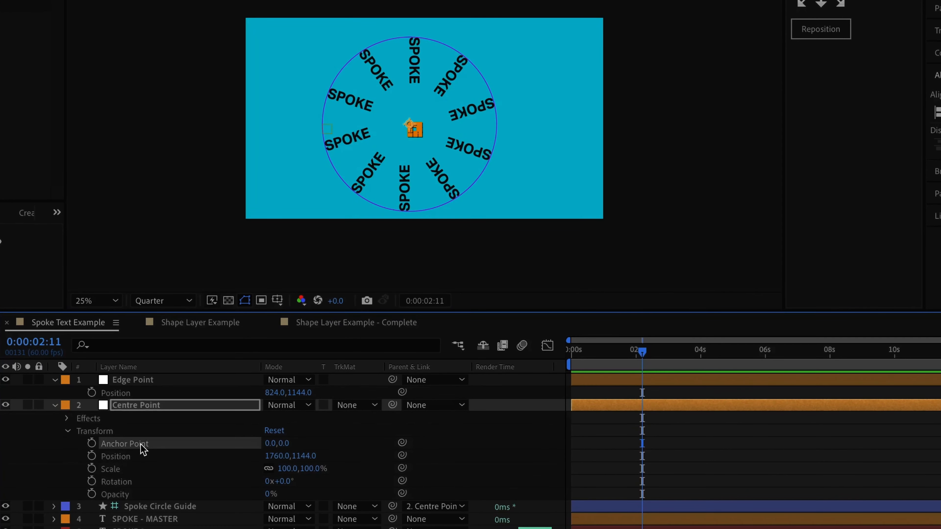
left_click(233, 455)
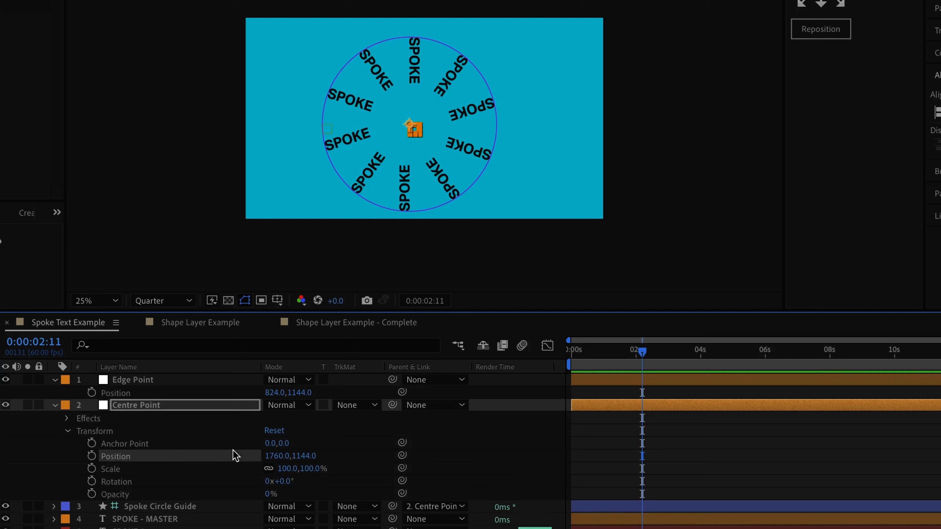
left_click_drag(273, 456, 200, 456)
left_click_drag(267, 447, 240, 433)
key("ctrl+z")
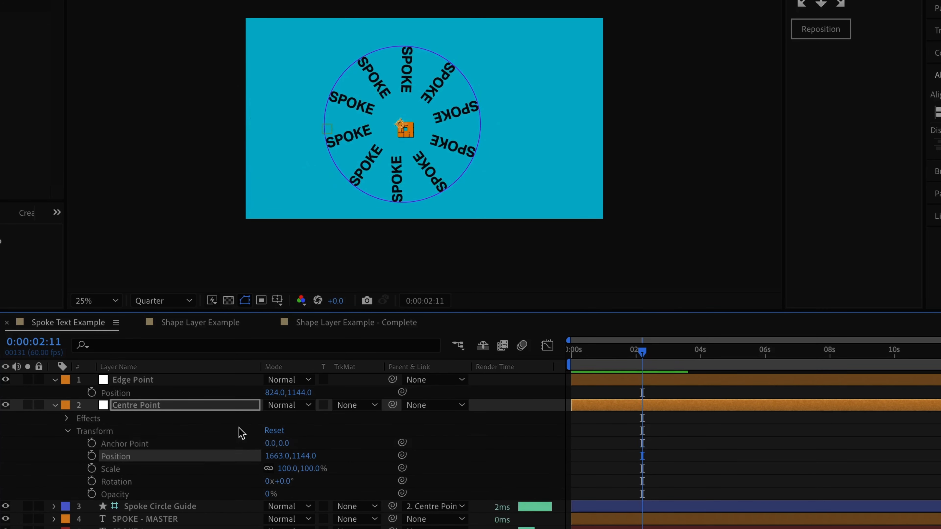
Step: Try an unlinked Scale of about 112, 147% on the Centre Point null, undo it and relink the dimensions
left_click(247, 470)
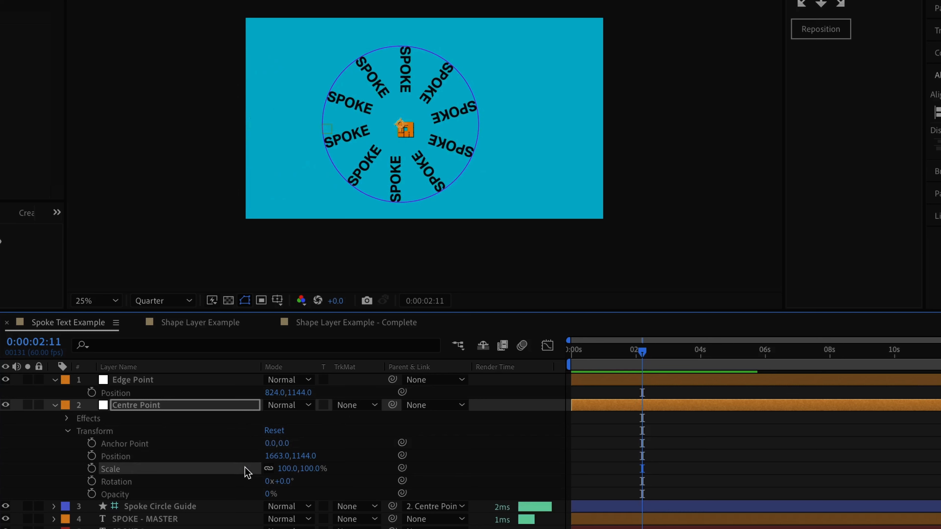
left_click_drag(285, 473, 347, 465)
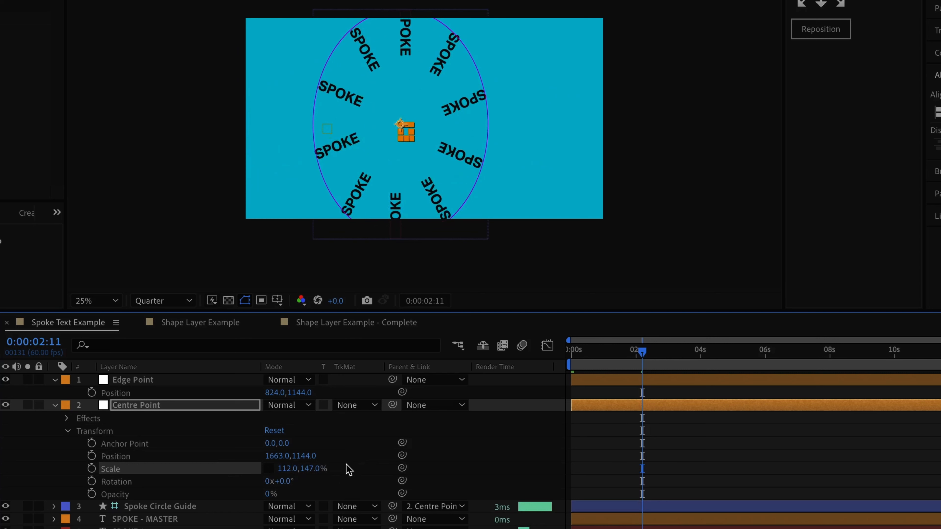
key("ctrl+z")
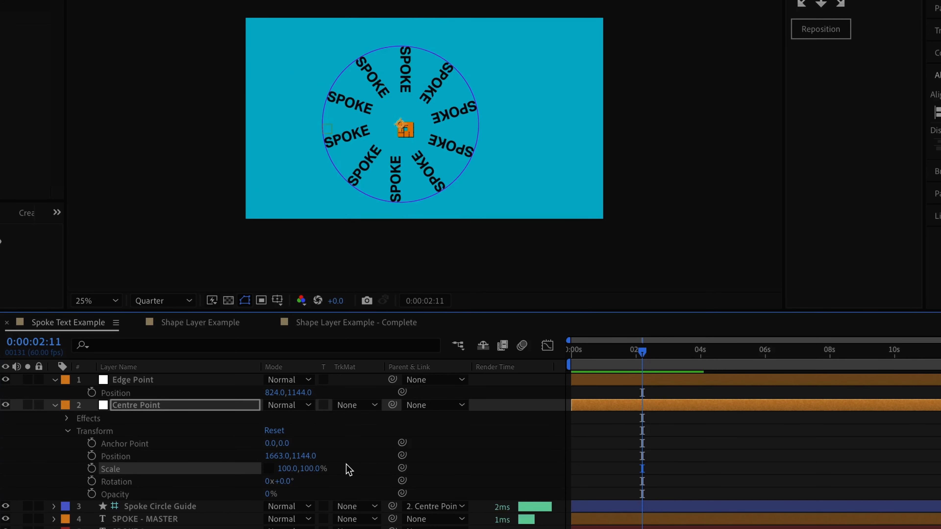
left_click(269, 468)
Step: Try rotating the Centre Point null both ways, ending at about -148°, and undo the rotation
left_click(312, 486)
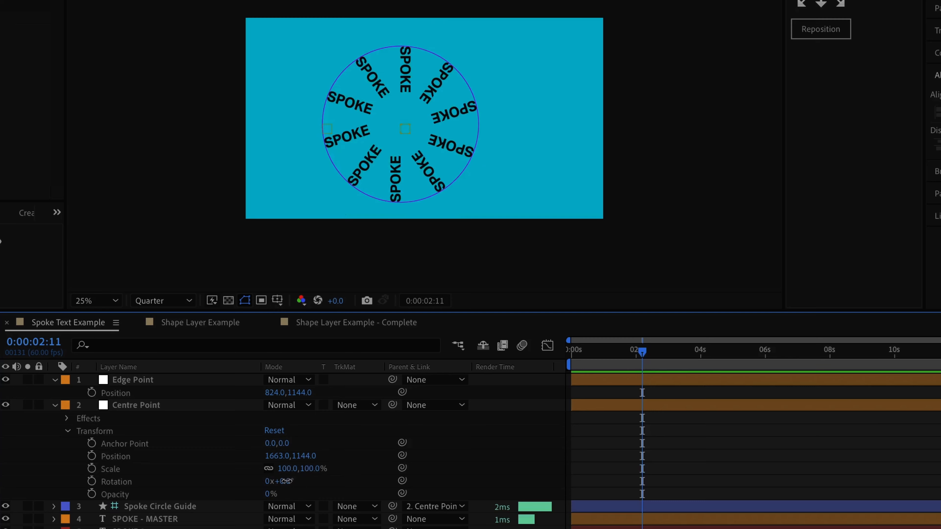
left_click_drag(286, 481, 337, 481)
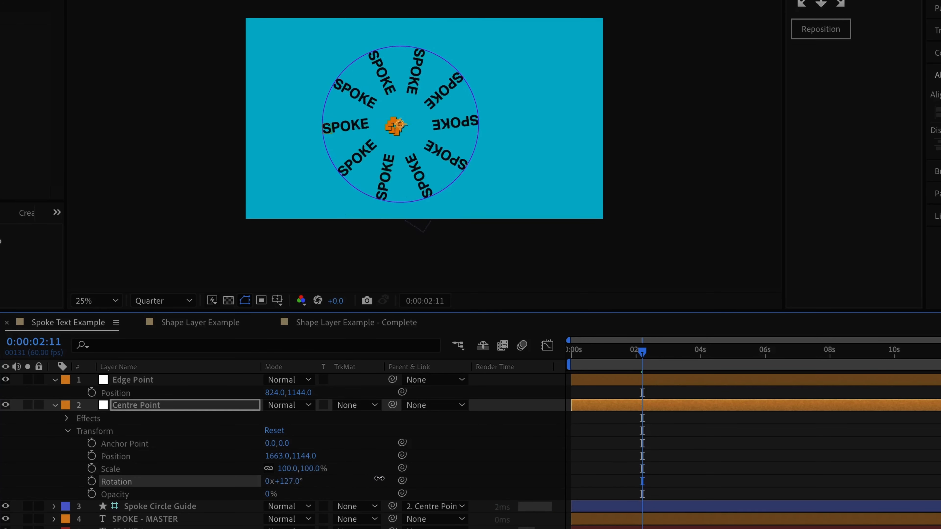
left_click_drag(393, 478, 175, 493)
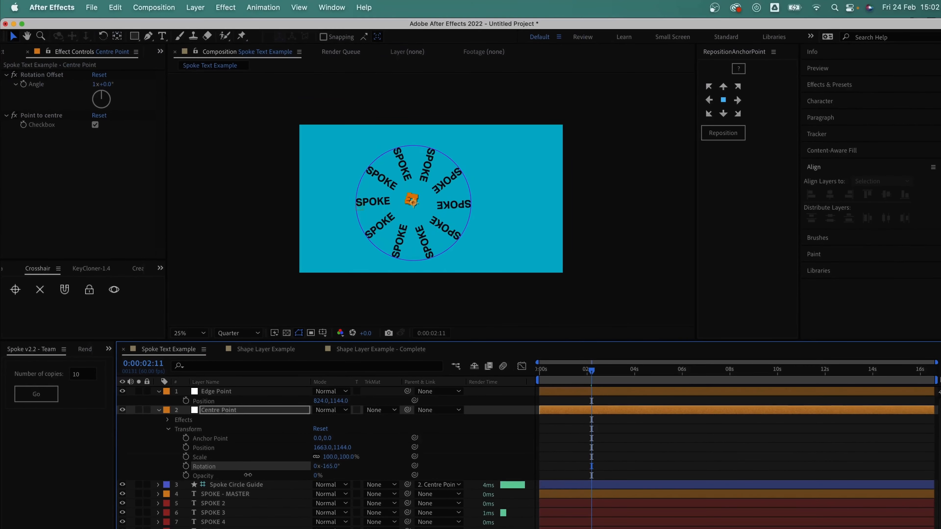
left_click_drag(248, 475, 257, 476)
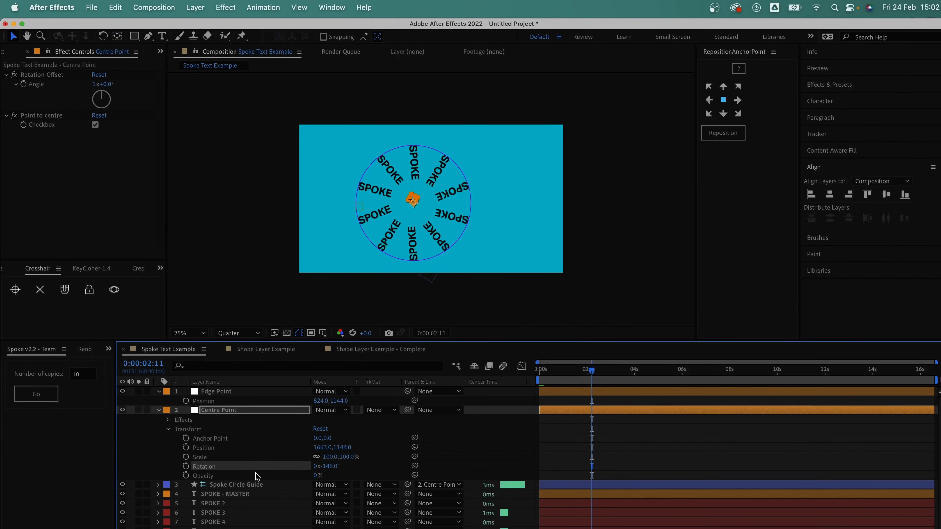
key("super+z")
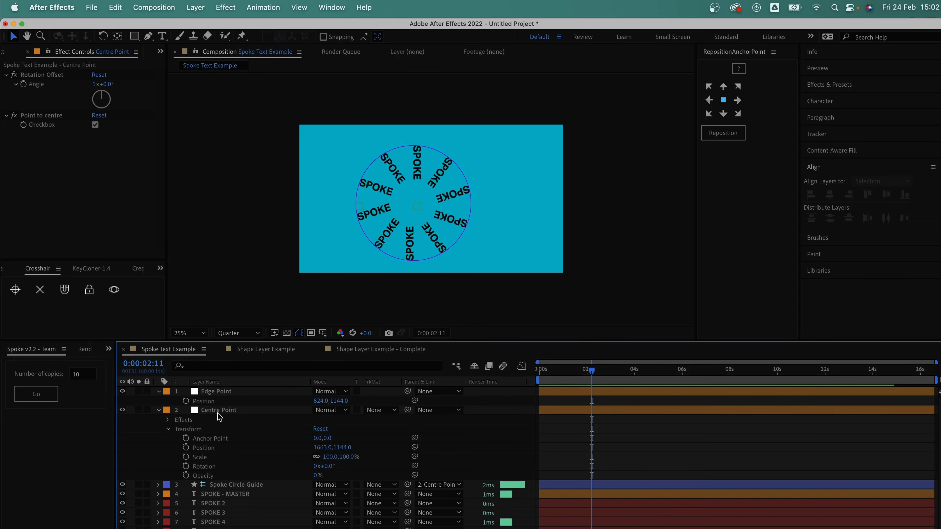
left_click(246, 513)
left_click(246, 497)
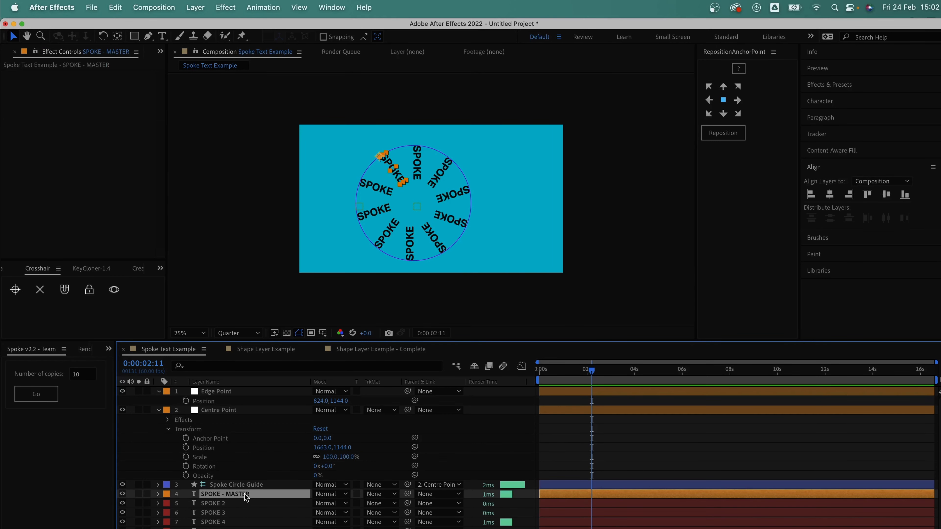
left_click(144, 439)
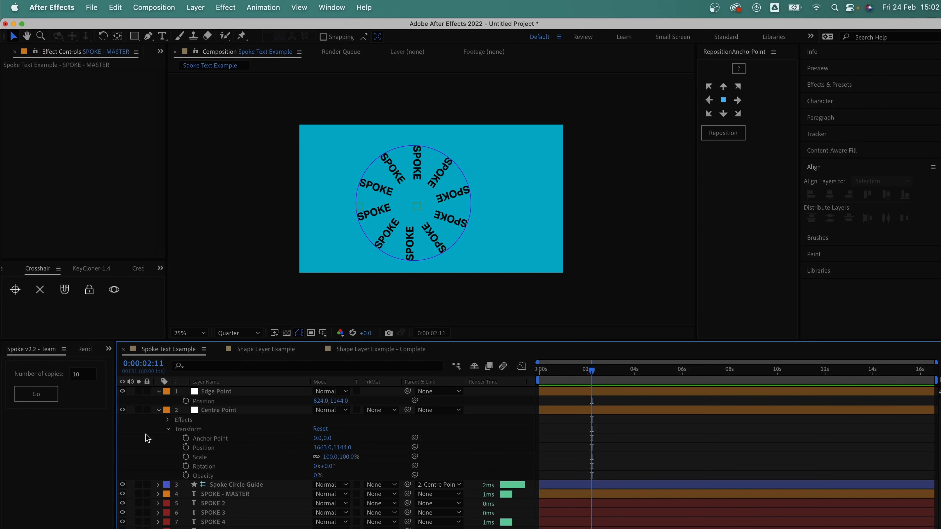
Step: Switch to the Shape Layer Example composition
left_click(262, 352)
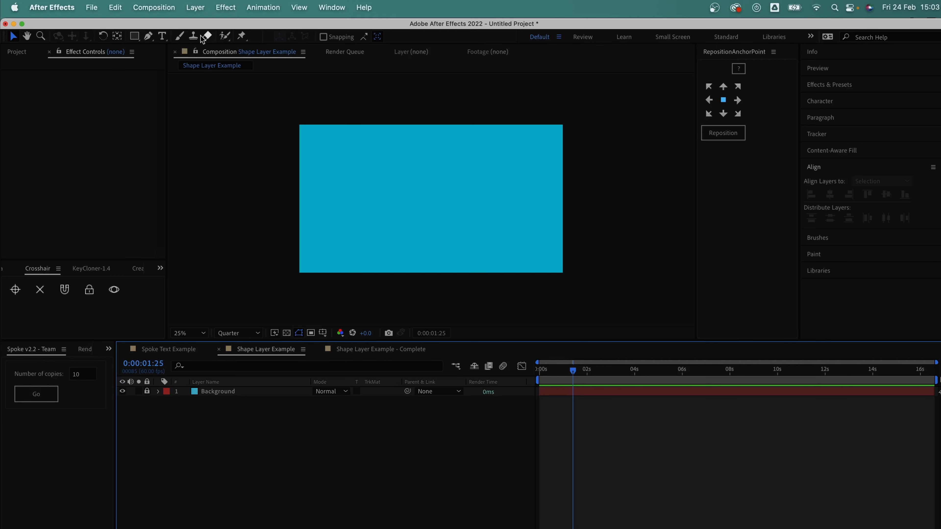
left_click(329, 8)
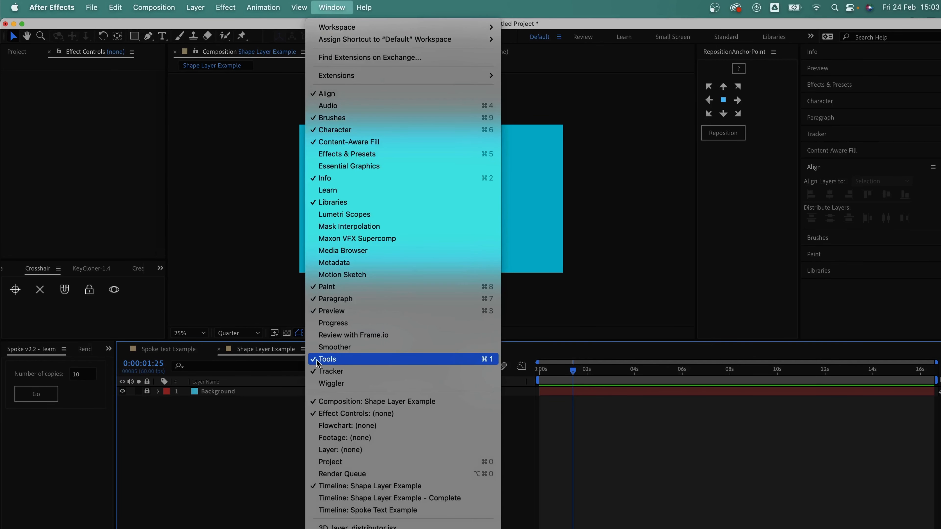
left_click(233, 199)
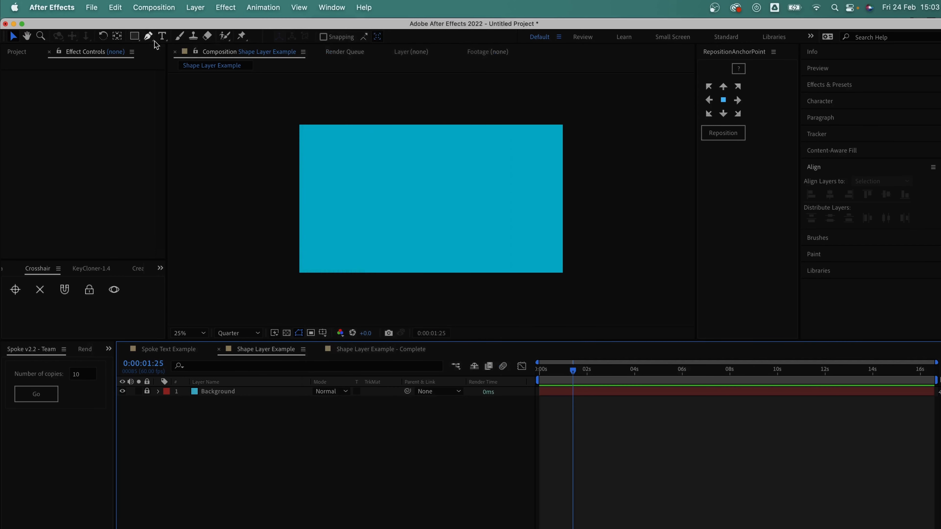
Step: Draw a black six-sided polygon with the Polygon Tool in the left half of the composition
left_click(136, 37)
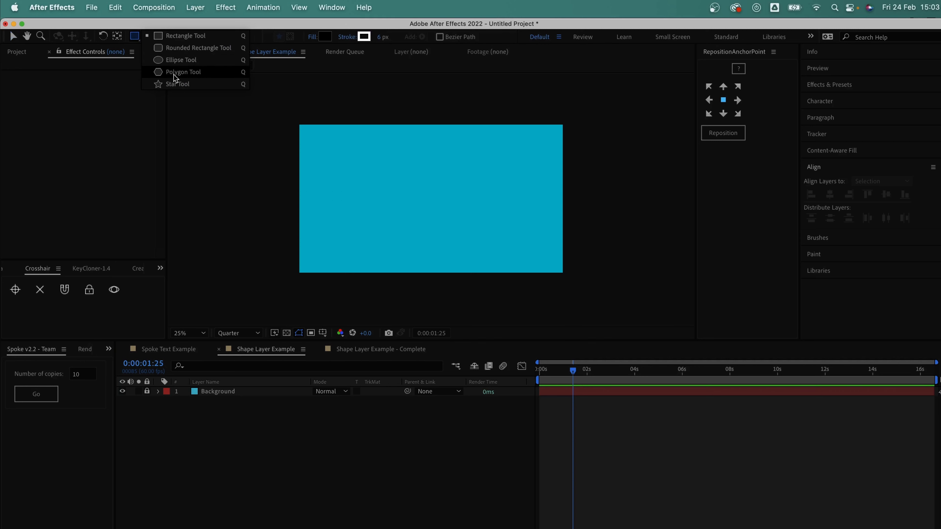
left_click(223, 73)
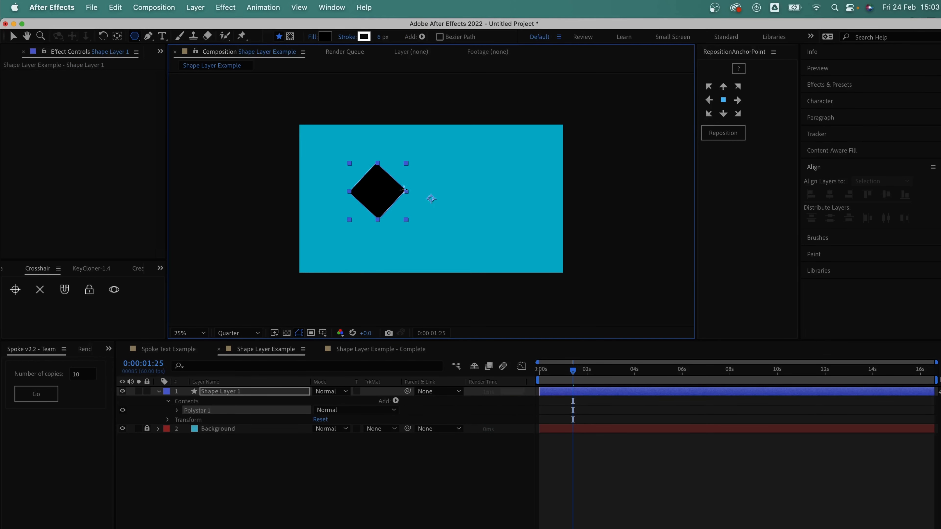
key("Up")
key("Up")
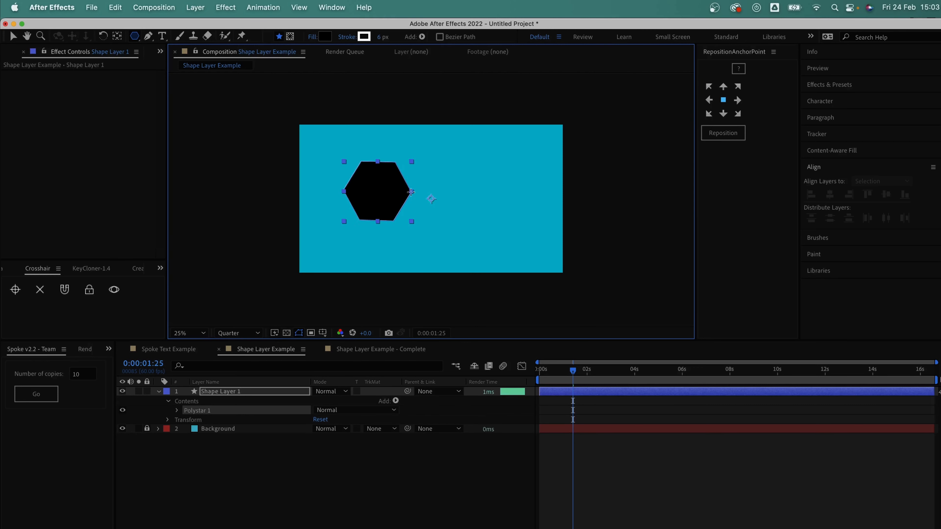